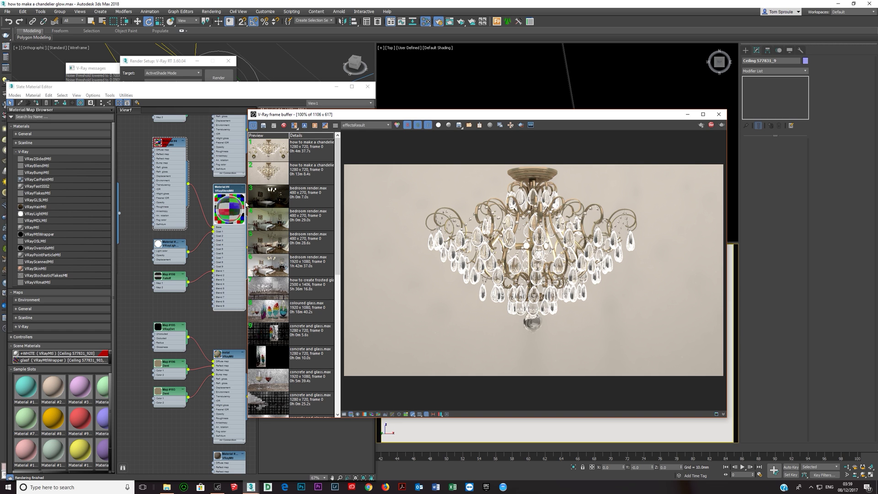
- Add a new VRayMtl node, Material #324, beside Material #4 and open its settings
double_click(158, 145)
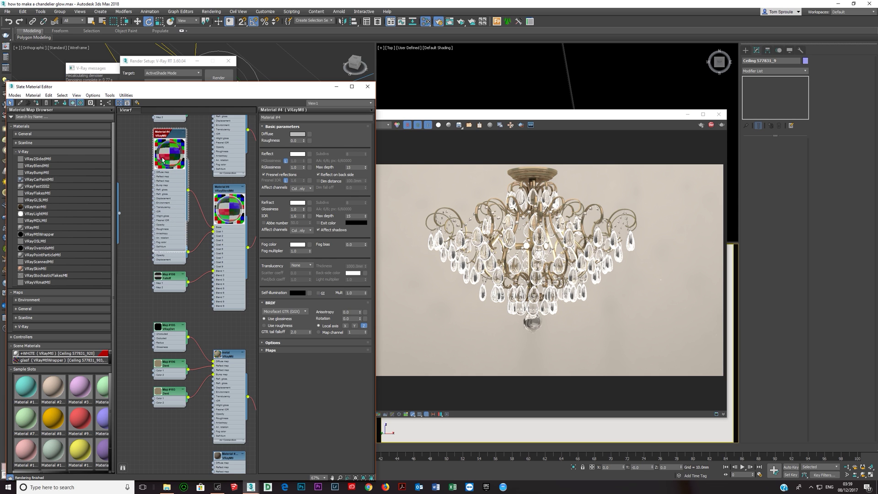
double_click(163, 159)
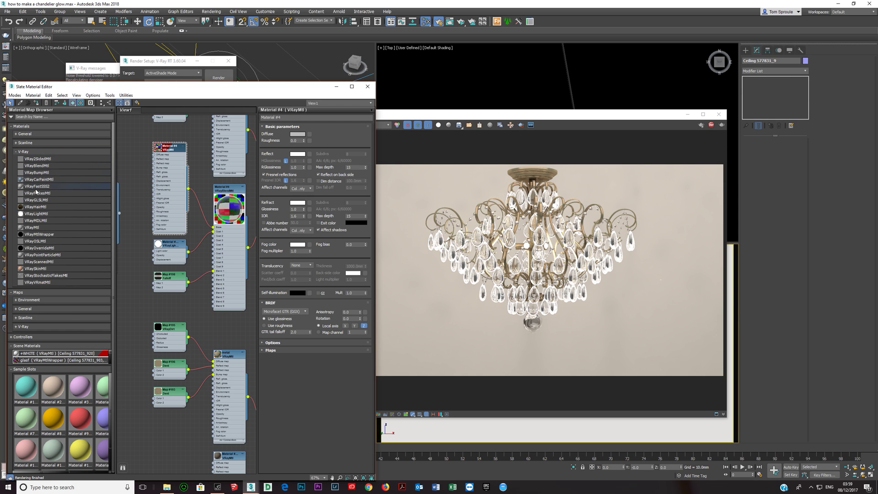
left_click_drag(40, 227, 132, 176)
middle_click_drag(132, 177, 170, 178)
left_click(141, 224)
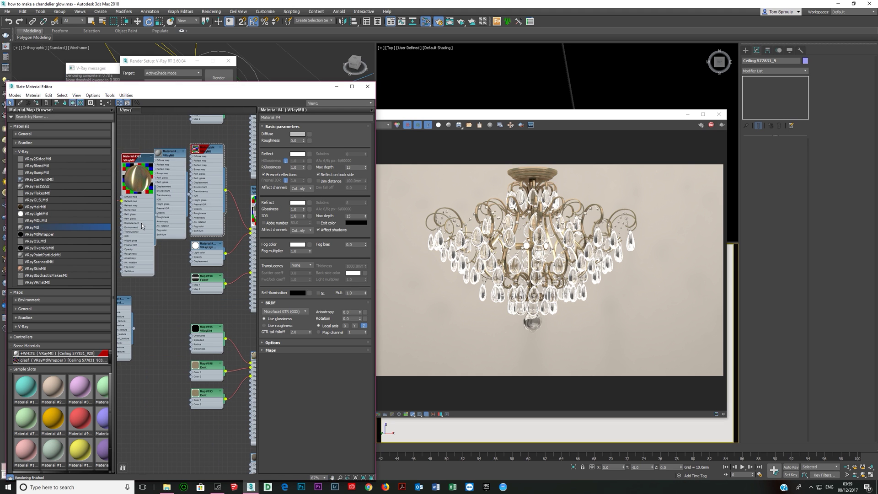
left_click_drag(142, 215, 97, 214)
left_click_drag(169, 200, 159, 199)
double_click(158, 199)
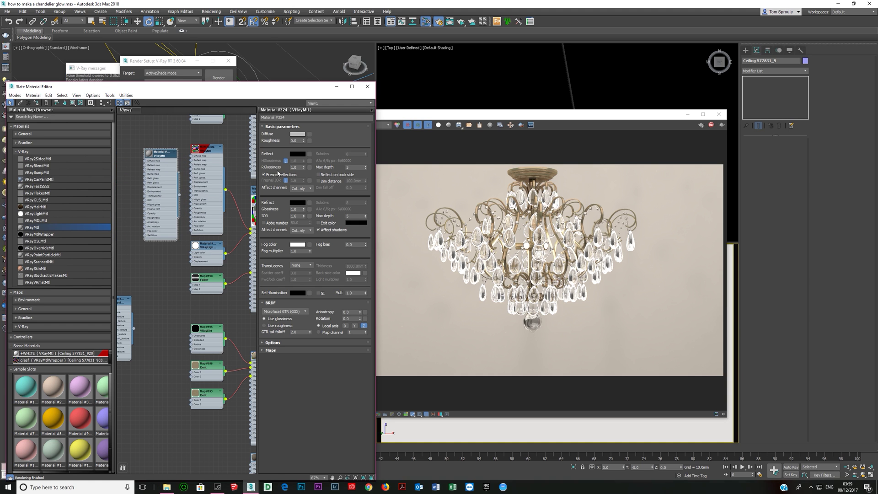
- Set Material #324's refraction colour to white and show a large checkered-background preview
left_click(296, 204)
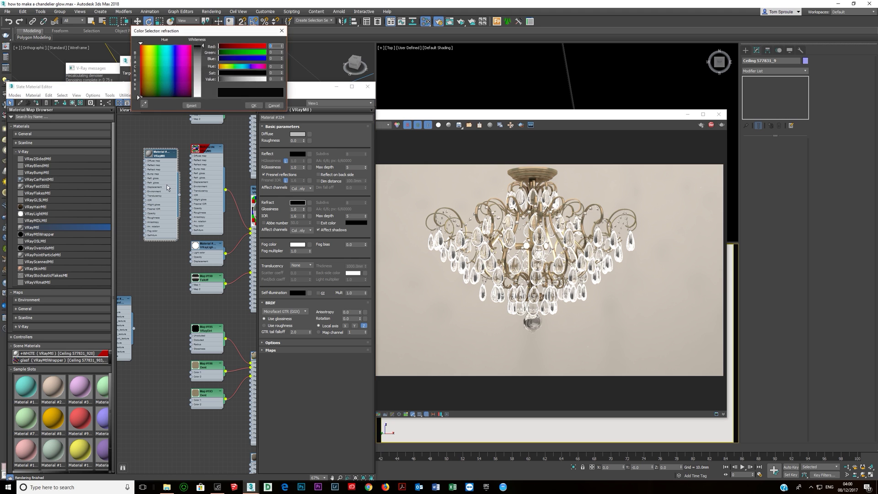
left_click_drag(223, 80, 266, 79)
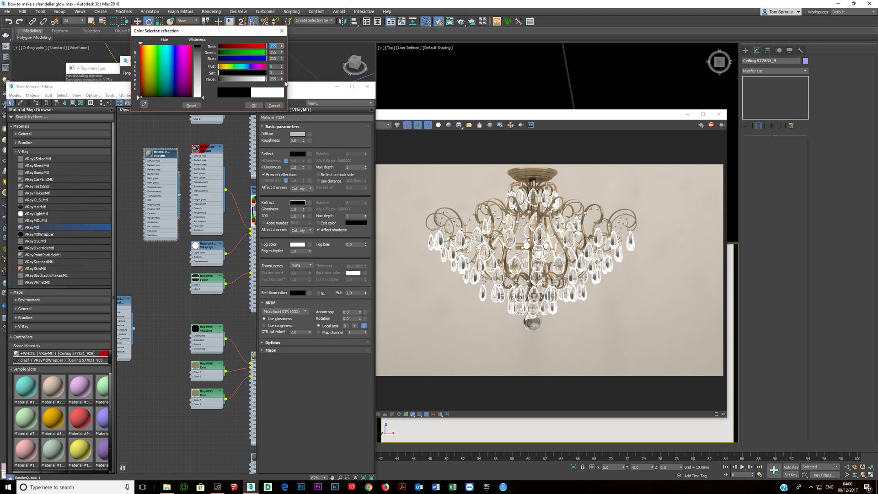
left_click(253, 105)
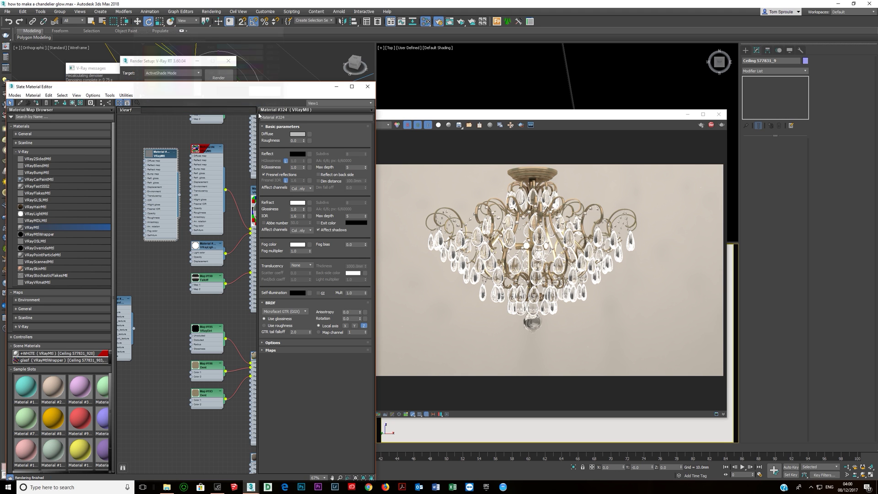
double_click(150, 155)
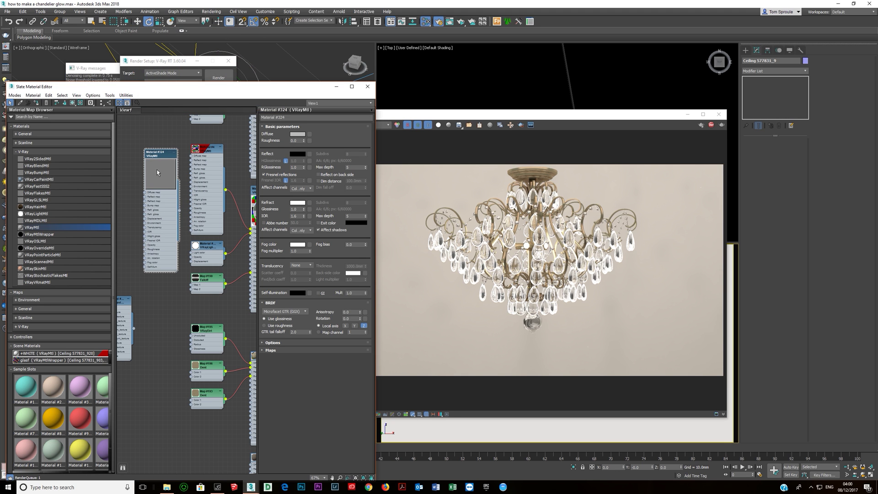
left_click(80, 103)
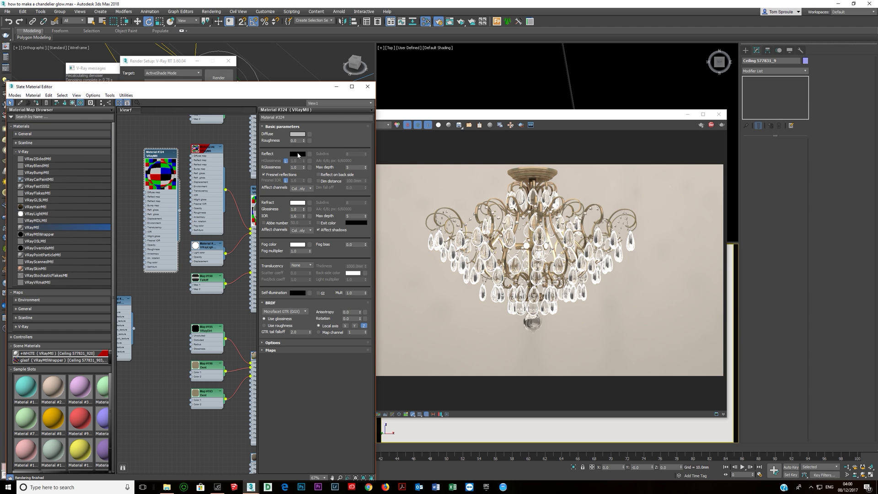
- Set the reflection colour to white and the diffuse colour to black
left_click(296, 155)
left_click_drag(259, 80, 269, 79)
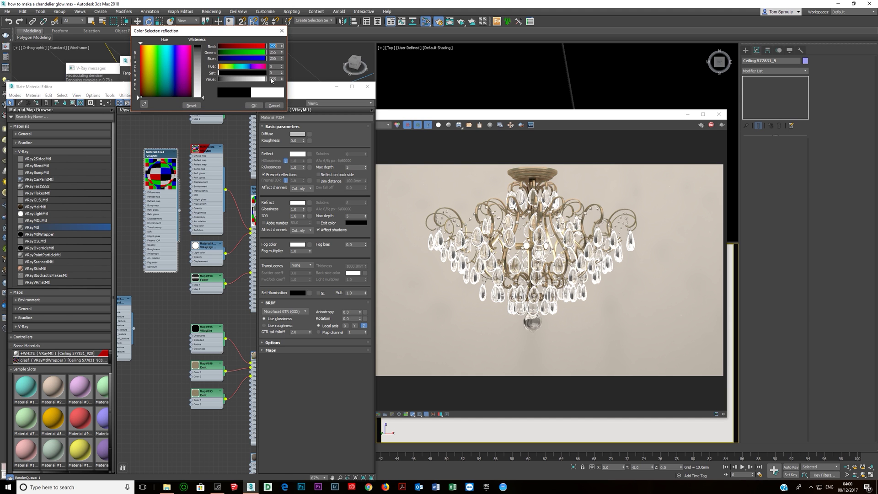
left_click(254, 105)
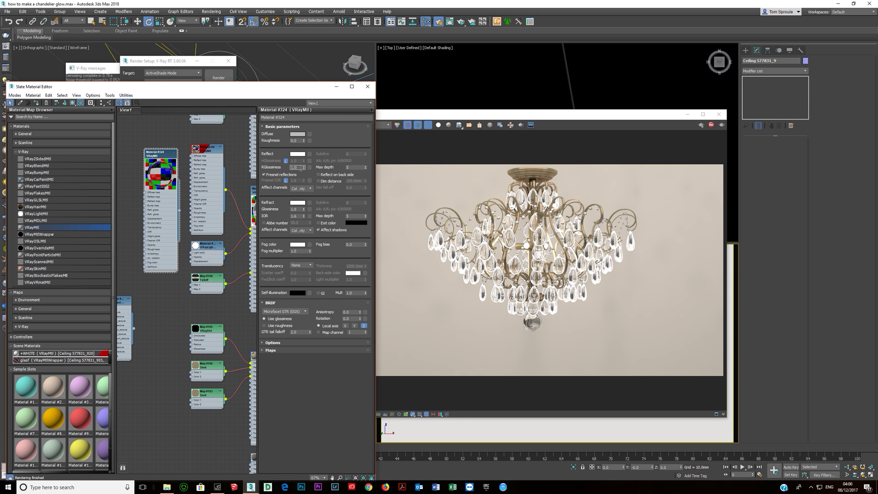
double_click(295, 167)
left_click(299, 136)
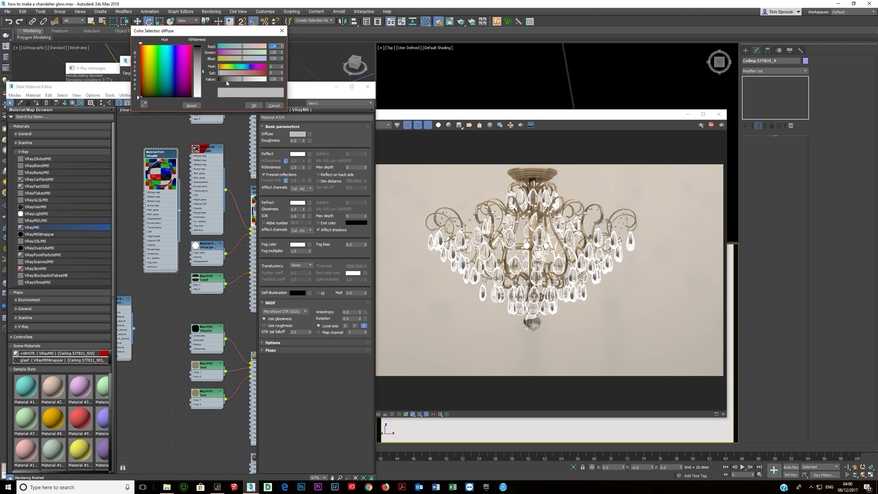
left_click_drag(241, 78, 205, 77)
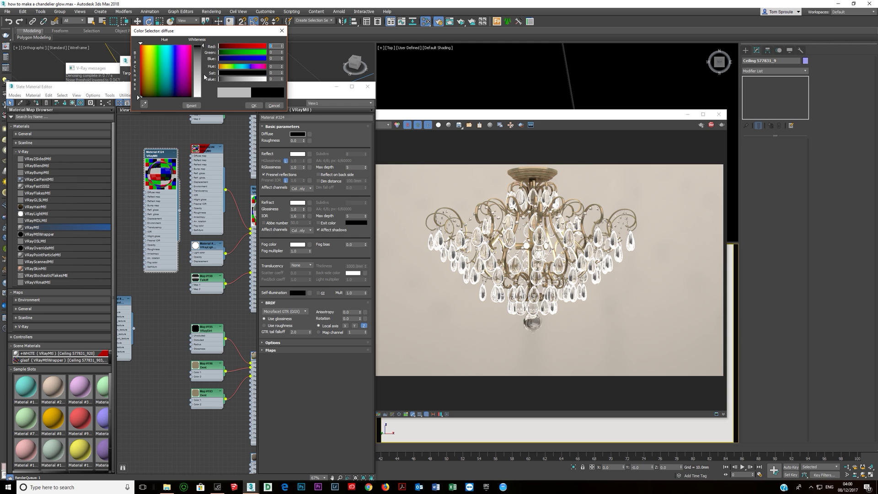
left_click(253, 106)
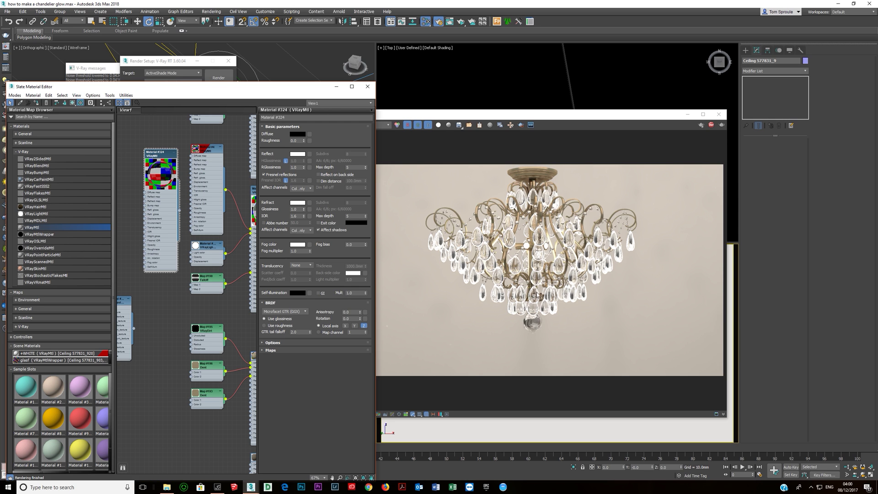
- Check that Material #4's reflect and refract max depth values are both 15
left_click(206, 148)
double_click(354, 167)
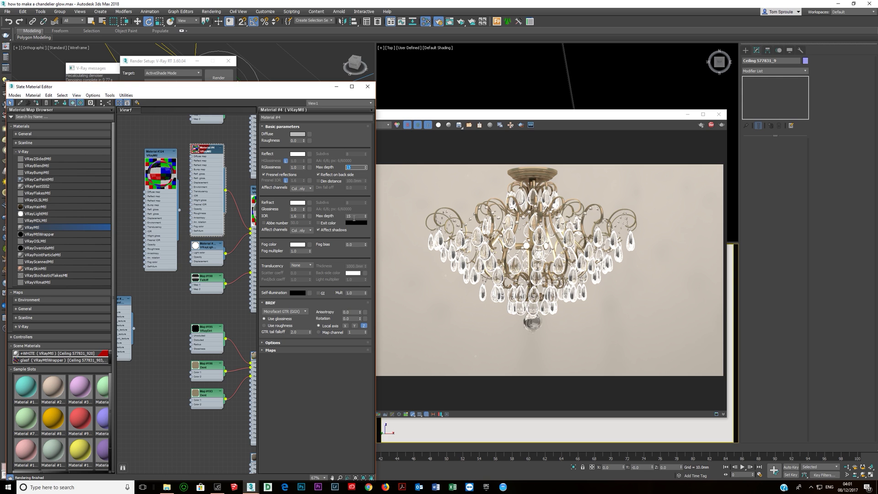
key("Tab")
- Wire Material #4's VRayMtl directly into the Multi/Sub material and re-render the chandelier
middle_click_drag(241, 242, 208, 229)
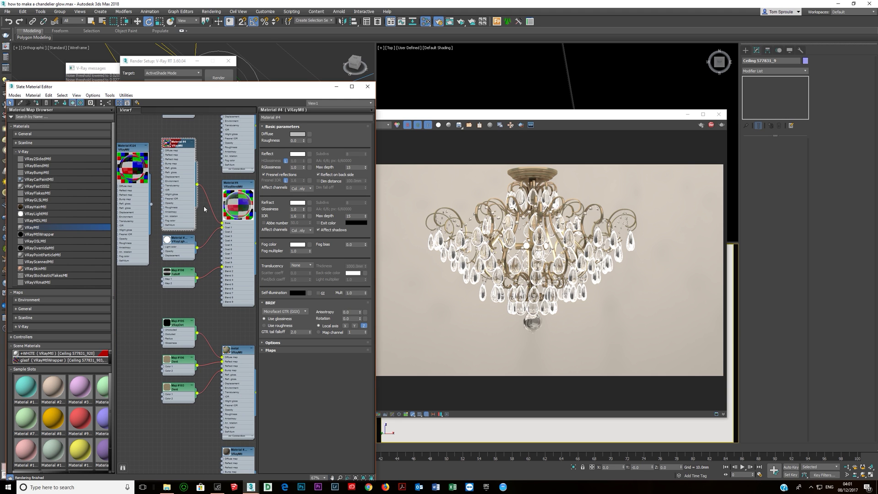
scroll(194, 182, "down", 2)
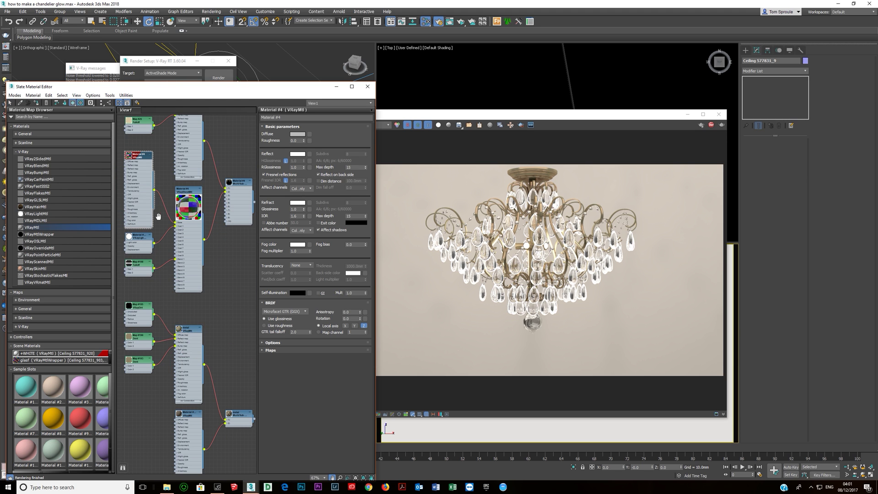
middle_click_drag(194, 181, 169, 213)
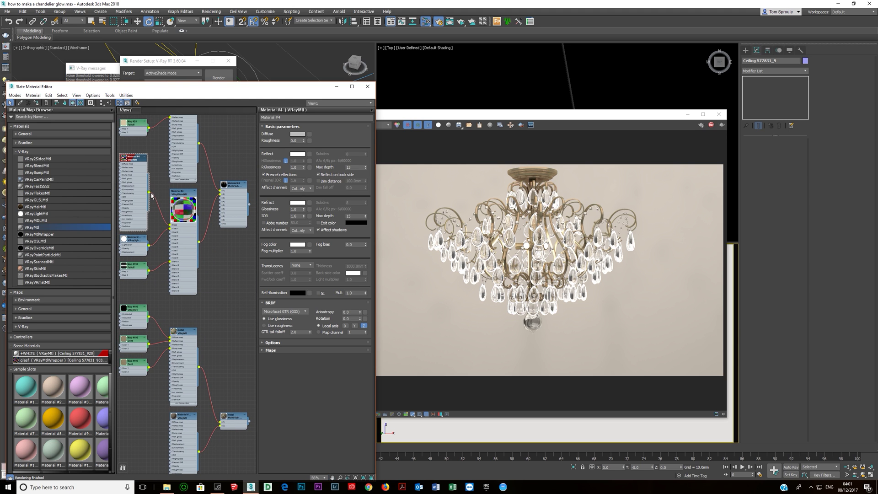
left_click_drag(149, 193, 221, 194)
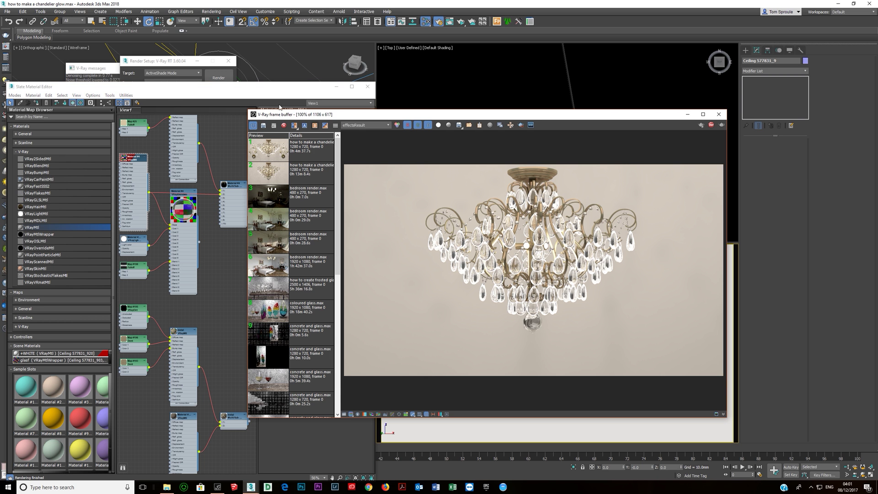
left_click(100, 71)
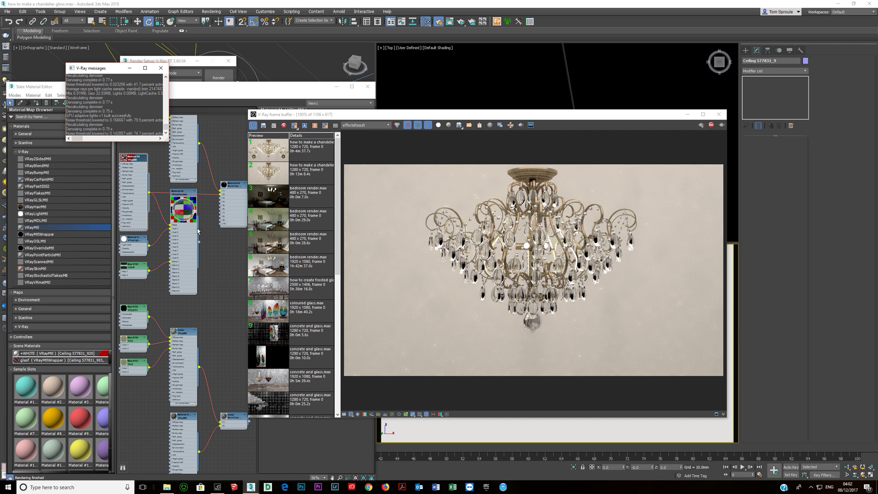
double_click(136, 249)
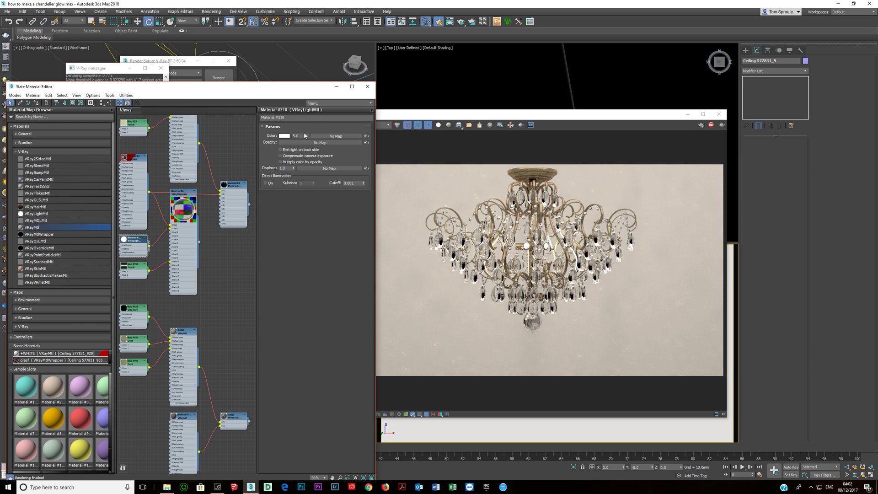
- Add a VRayBlendMtl with Material #34 as Base and the VRayLightMtl as Coat 1
double_click(300, 136)
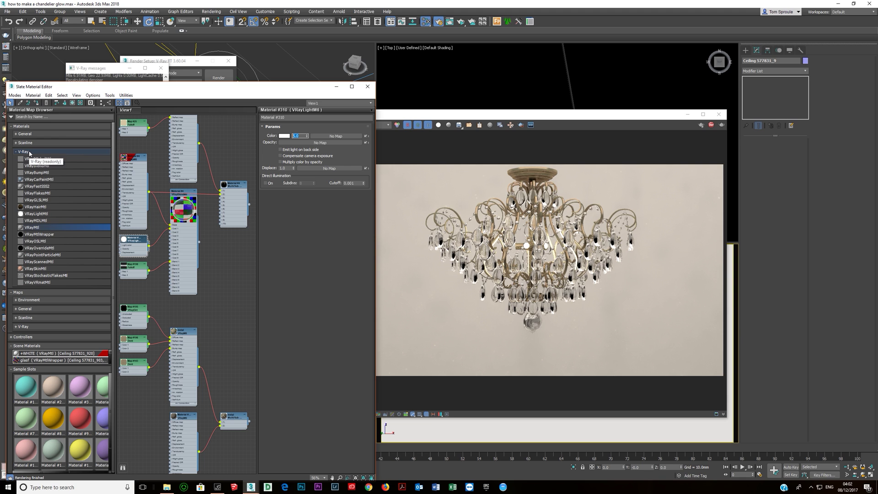
left_click(36, 167)
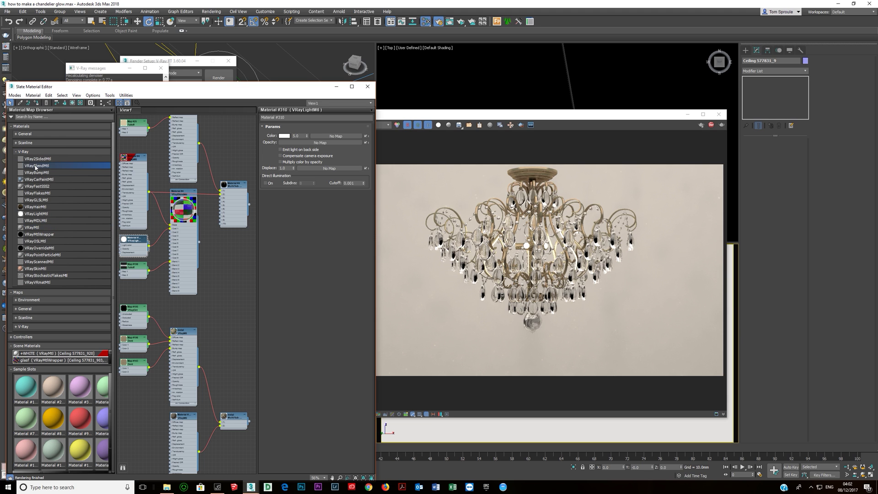
left_click_drag(36, 167, 229, 262)
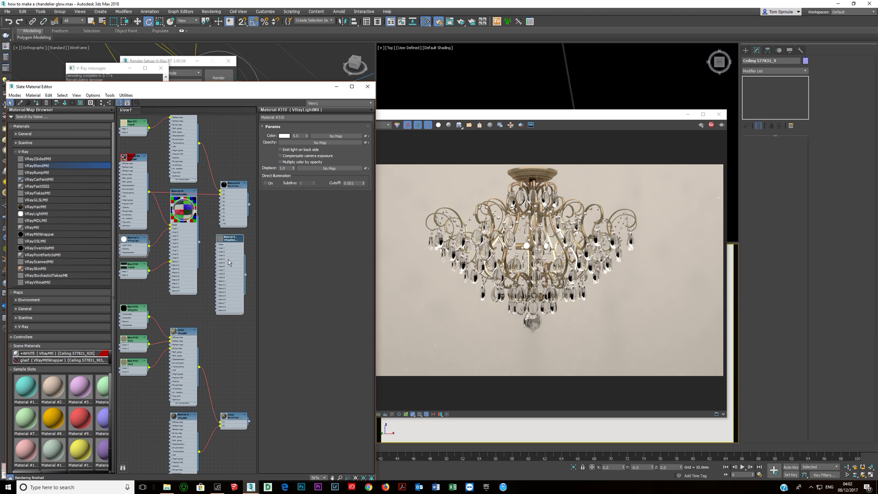
left_click_drag(149, 192, 219, 245)
left_click_drag(221, 244, 222, 244)
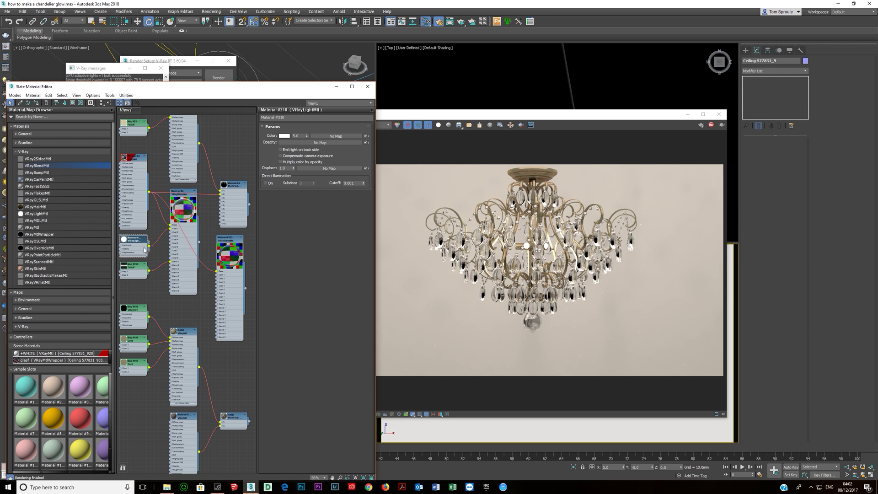
left_click_drag(149, 249, 218, 276)
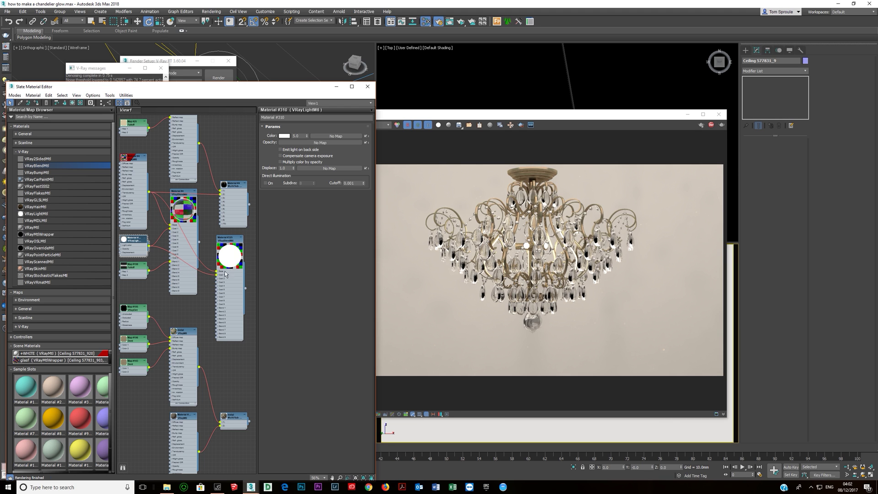
- Plug the Map #198 falloff into the Blend 1 slot and connect the blend to Multi/Sub
left_click(131, 273)
double_click(133, 276)
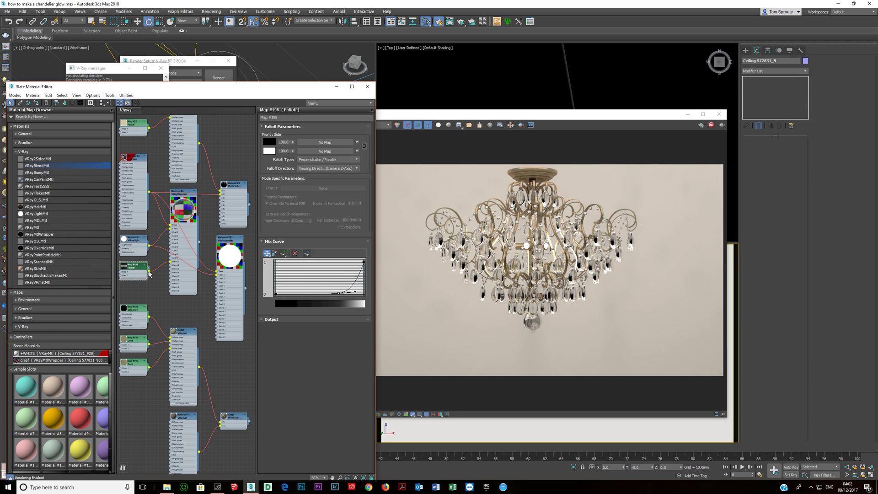
left_click_drag(150, 273, 218, 312)
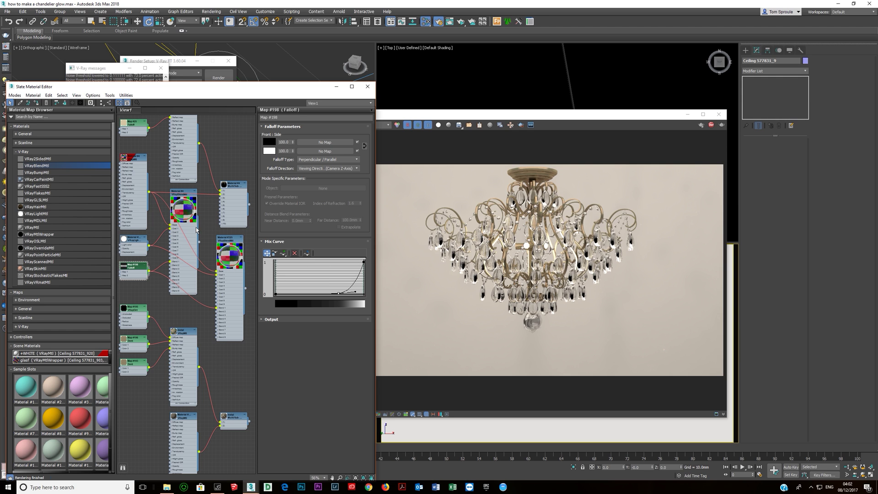
left_click(192, 234)
left_click_drag(198, 244, 221, 196)
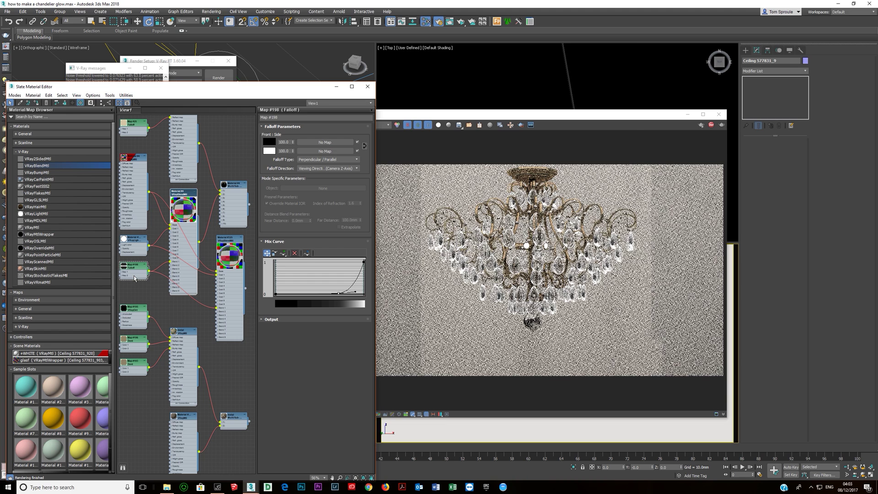
- Add a new Falloff map node, Map #201, and compare it with Map #198
left_click(25, 151)
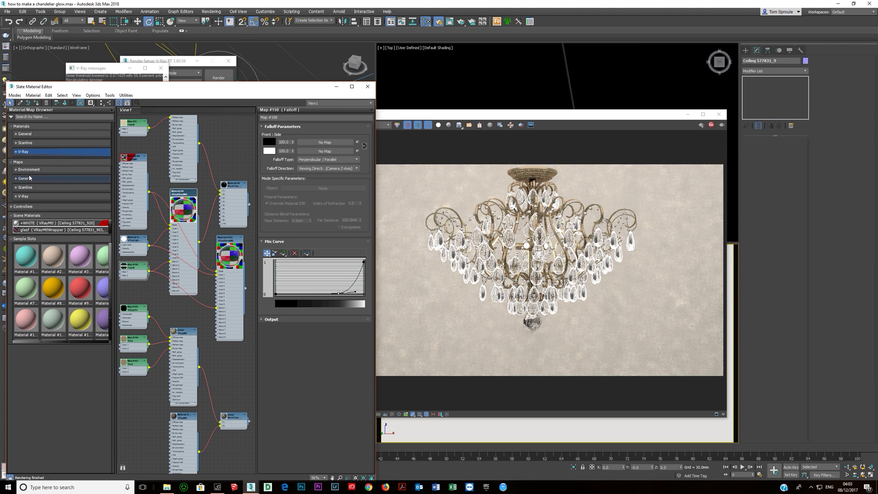
left_click(25, 179)
left_click_drag(41, 290, 170, 317)
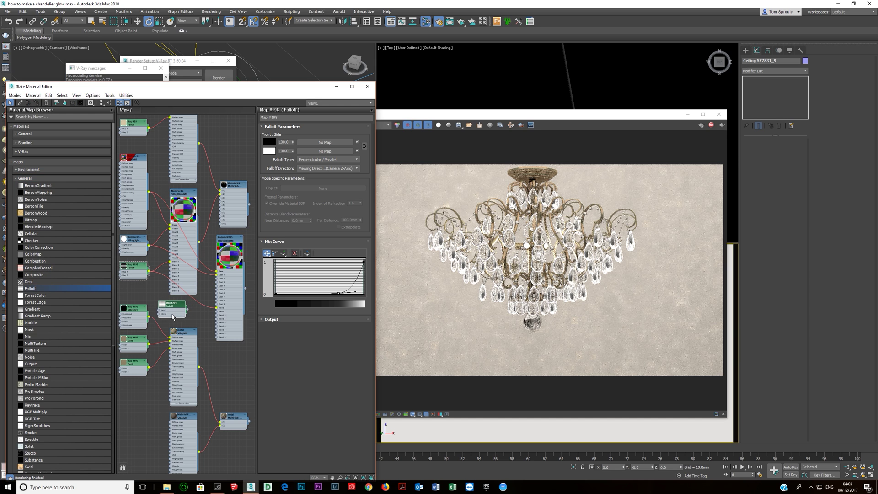
double_click(170, 316)
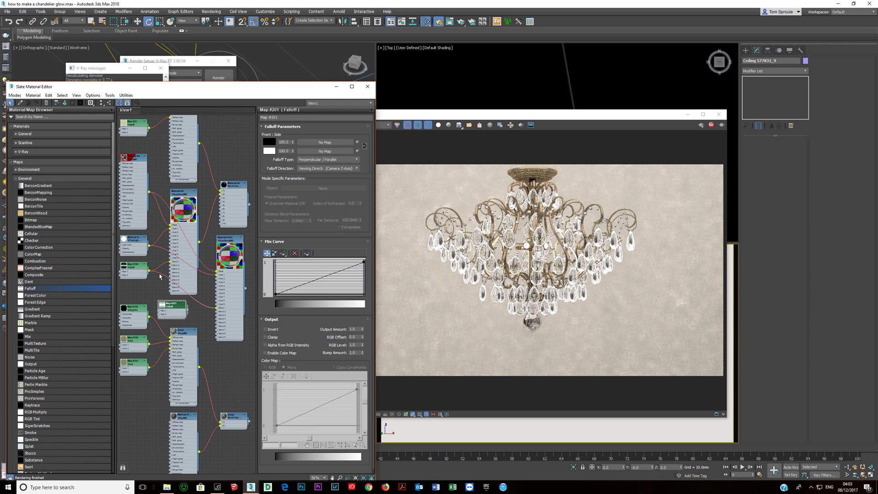
double_click(133, 271)
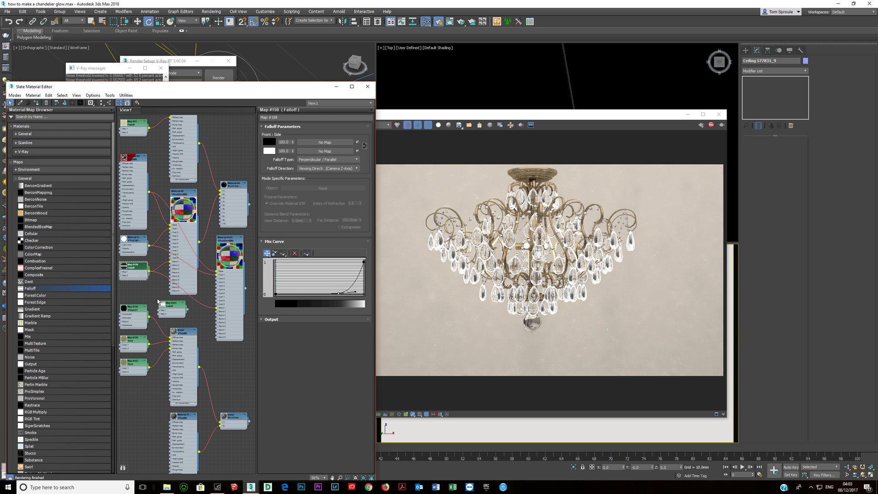
double_click(172, 312)
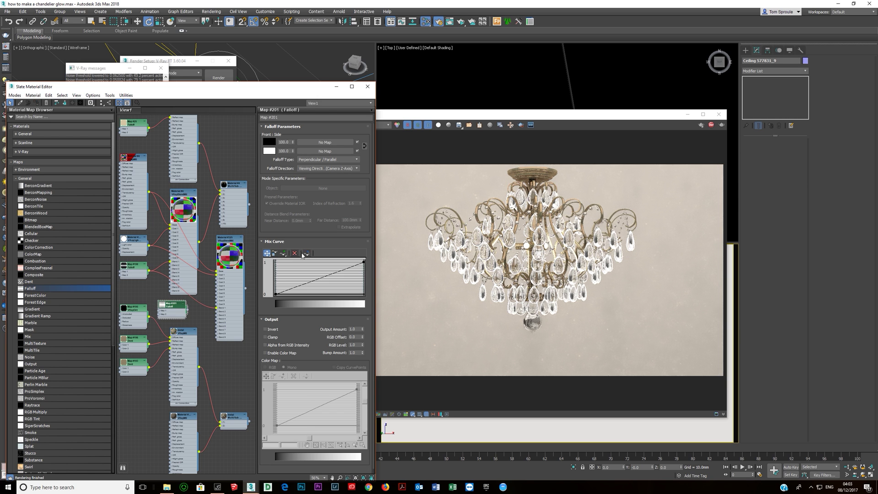
- Give Map #201's mix curve a low Bezier-smooth middle point so it rises steeply
left_click(283, 253)
right_click(337, 276)
left_click_drag(337, 273, 341, 293)
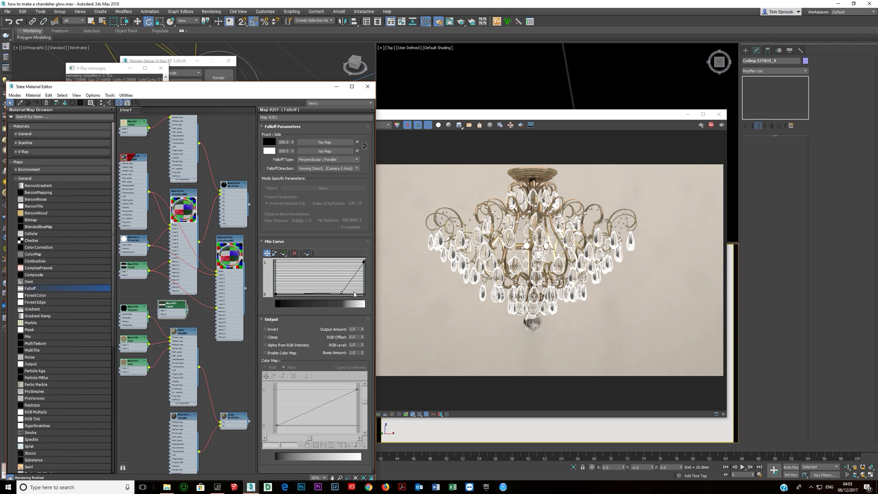
right_click(341, 292)
left_click(348, 305)
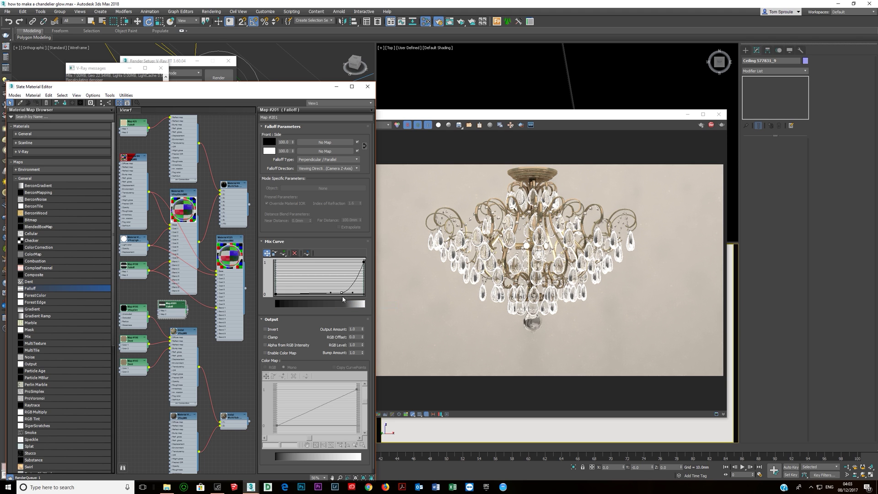
left_click_drag(352, 291, 356, 292)
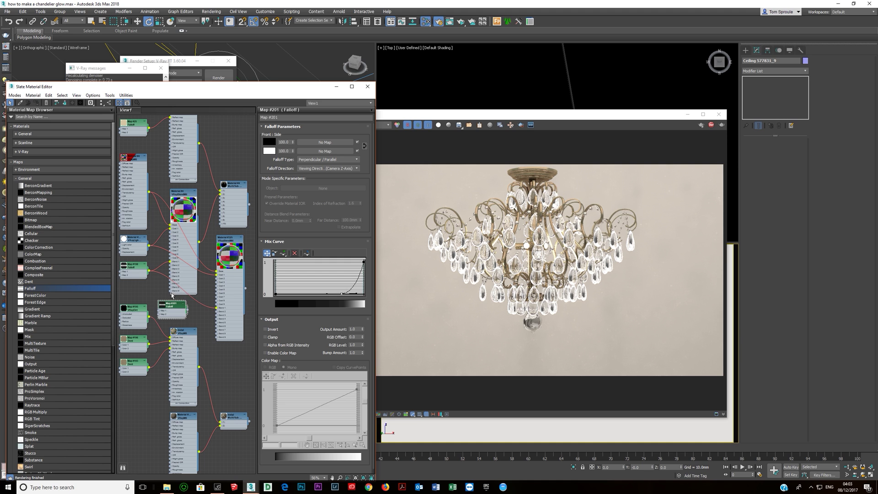
left_click_drag(183, 312, 171, 264)
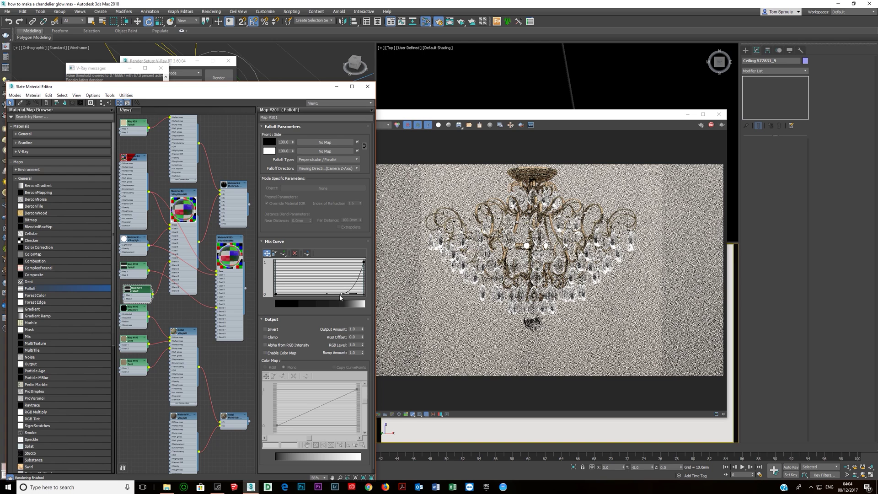
- Delete the middle point of Map #201's mix curve to make it linear
left_click(294, 252)
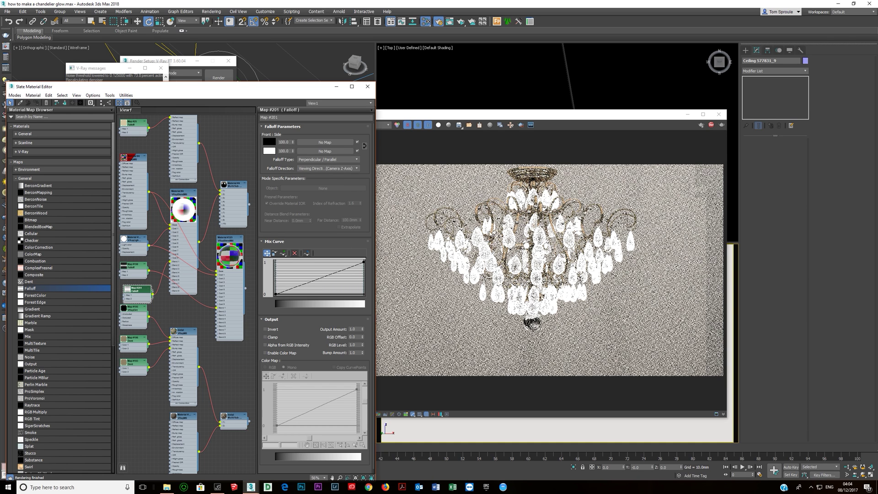
- Set Map #201's falloff type to Fresnel and bend its mix curve with a low smooth point
left_click(332, 161)
left_click(312, 175)
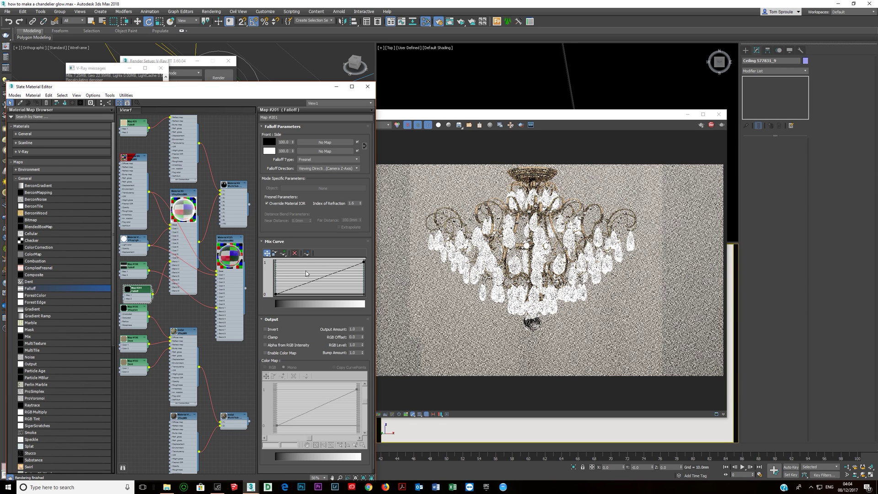
left_click(283, 254)
left_click(339, 271)
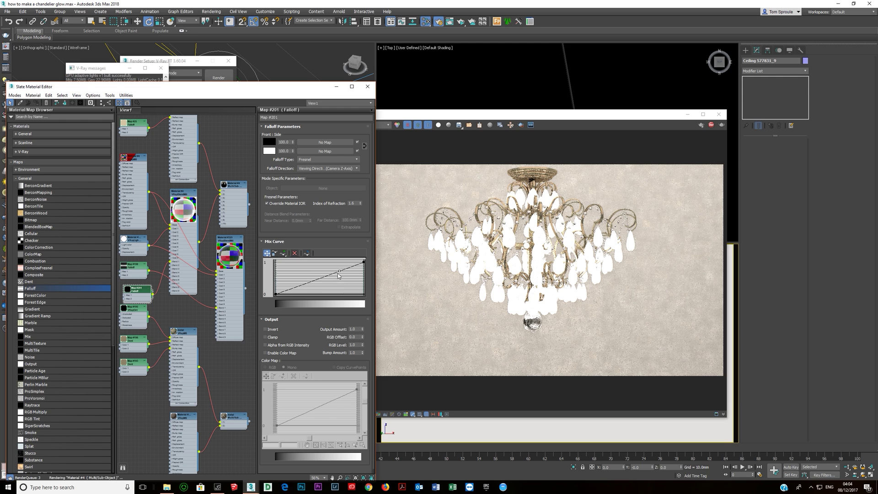
left_click_drag(339, 272, 343, 284)
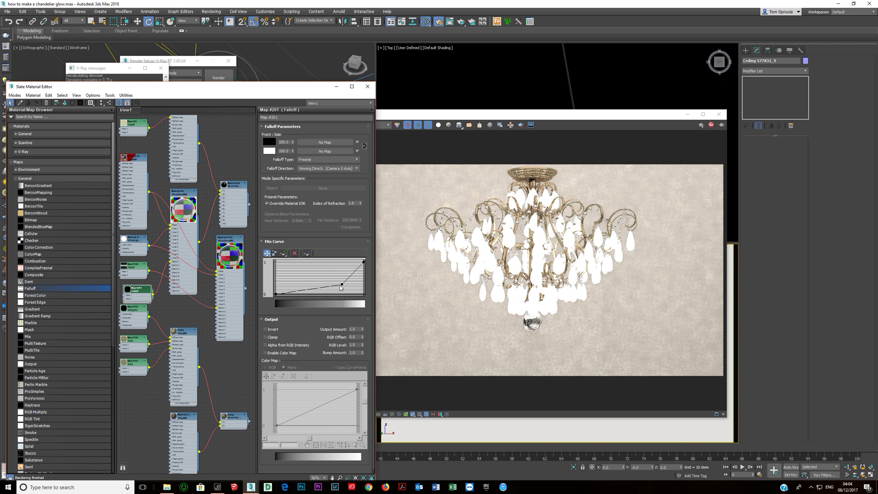
left_click_drag(340, 287, 342, 292)
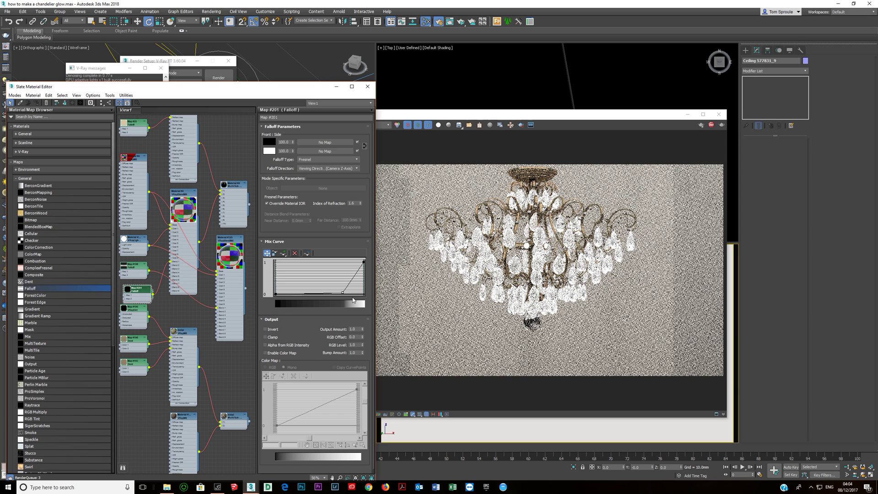
right_click(343, 293)
left_click(352, 304)
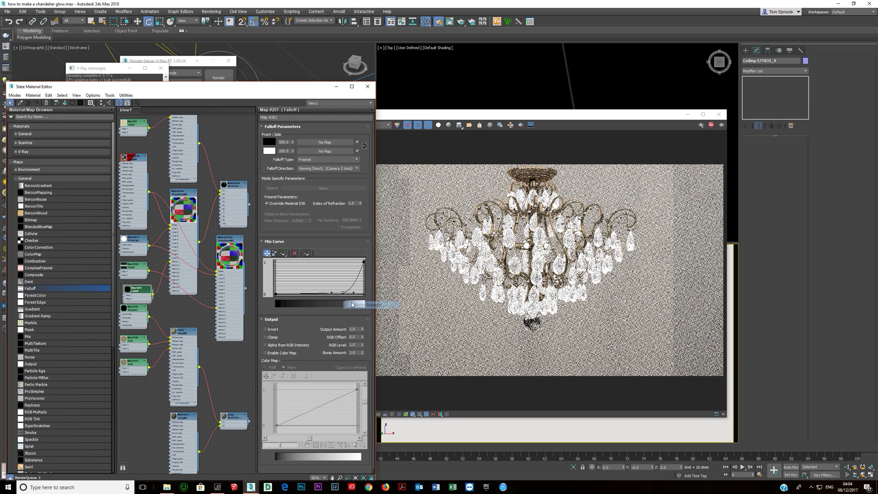
left_click_drag(343, 292, 335, 292)
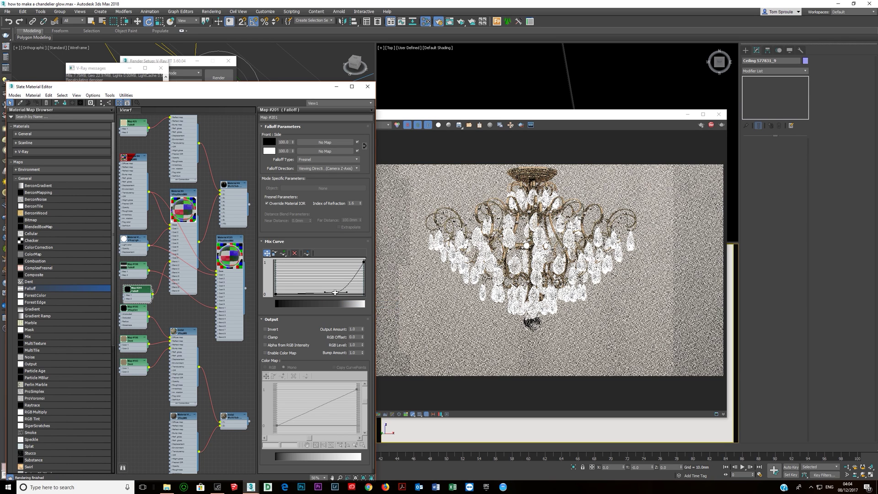